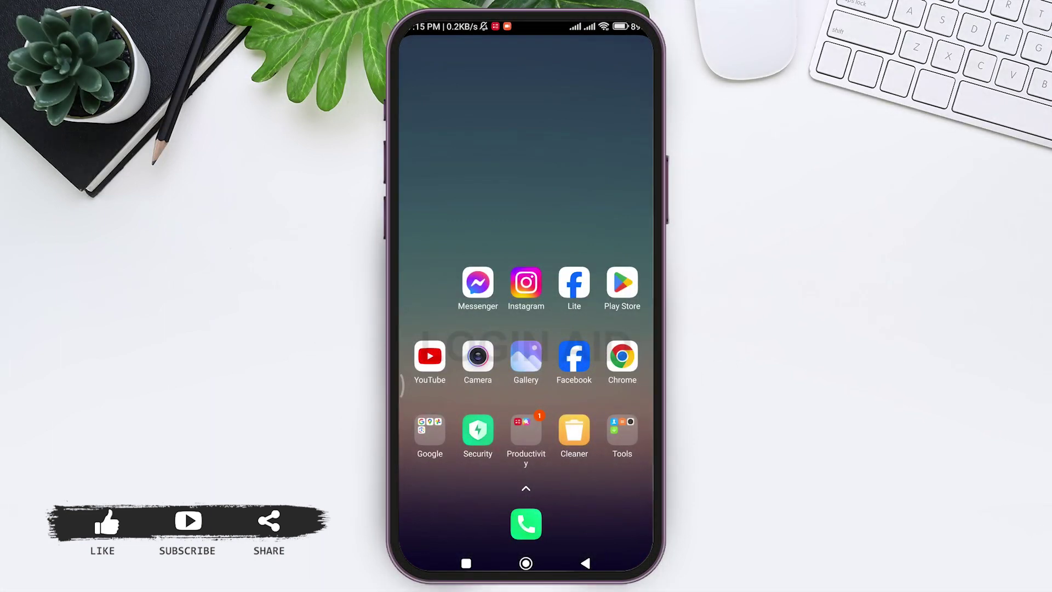
Step: Launch the Google Play Store app, landing on its Games For you page
{"action": "left_click", "coordinate": [622, 283]}
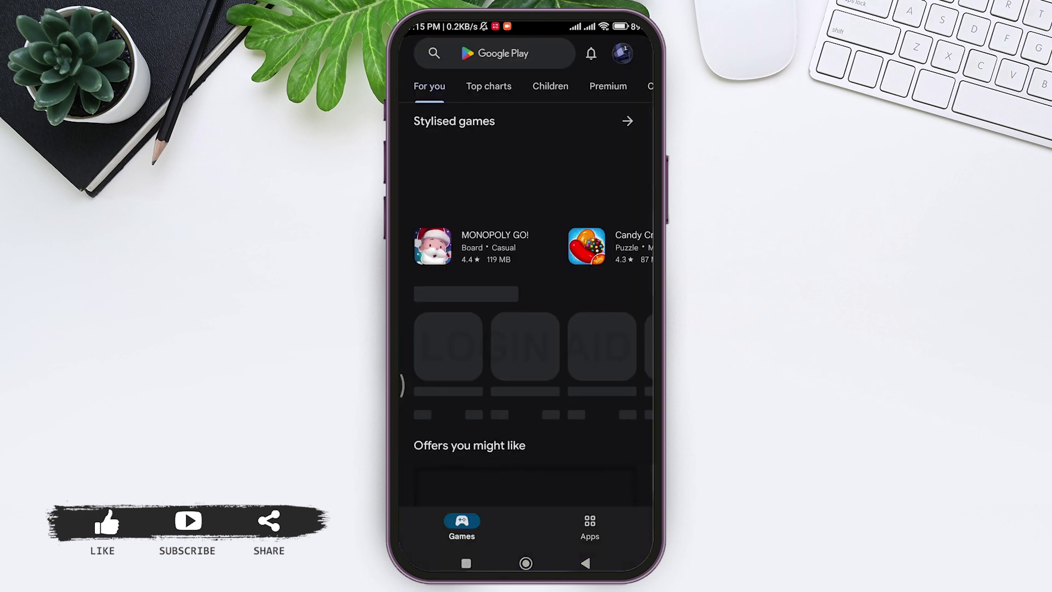